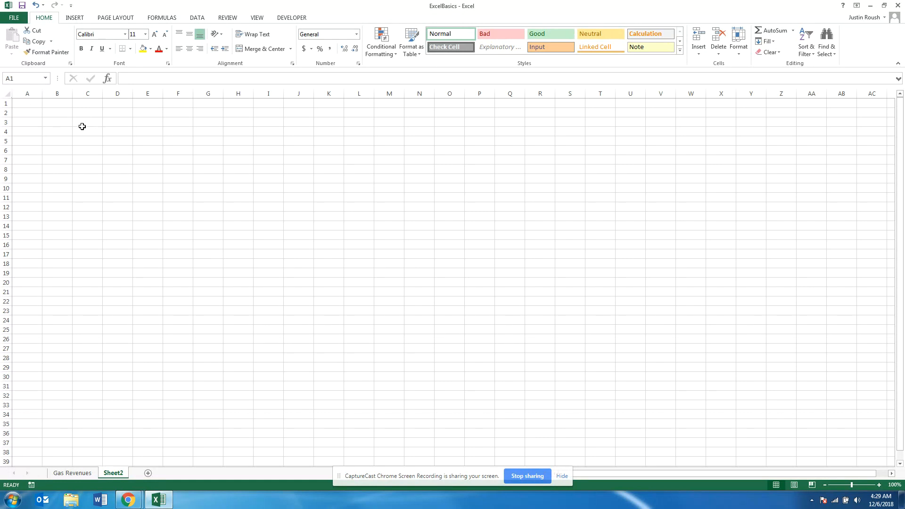
Enter the text "cell" in cell E7 and the number 234 in cell E8
{"action": "left_click", "coordinate": [34, 104]}
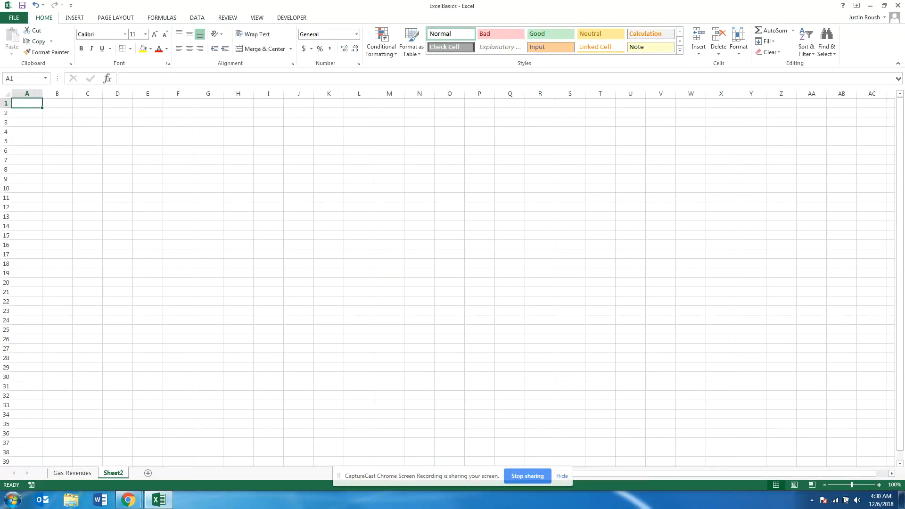
{"action": "left_click", "coordinate": [148, 159]}
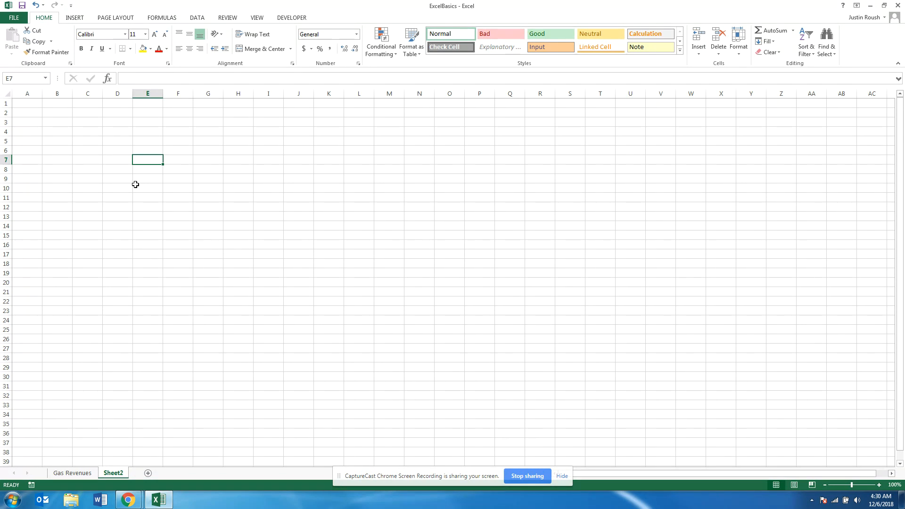
{"action": "type", "text": "cell"}
{"action": "key", "text": "Return"}
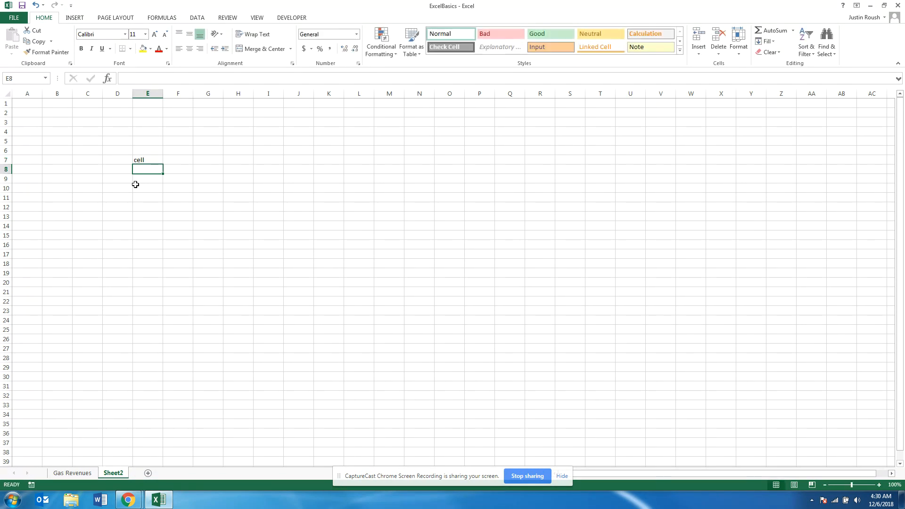
{"action": "type", "text": "234"}
{"action": "key", "text": "Return"}
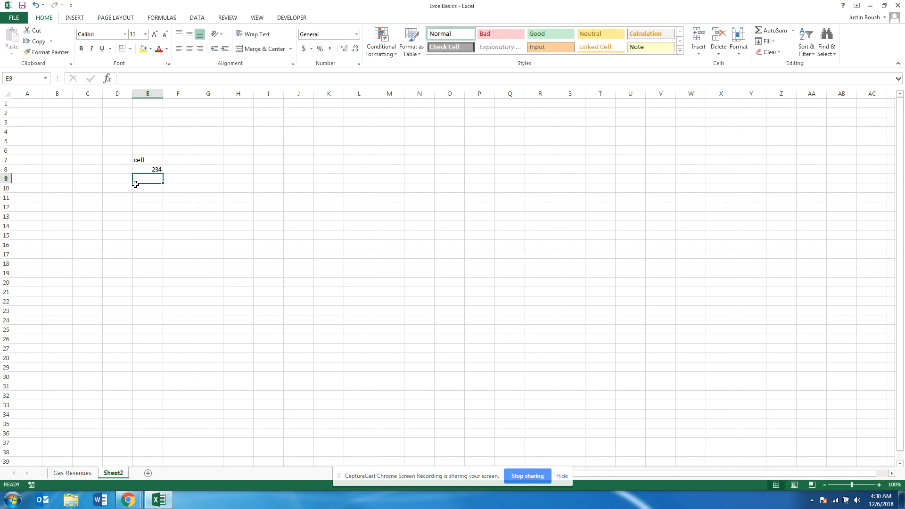
Clear the contents of cells E7 and E8
{"action": "left_click", "coordinate": [146, 161]}
{"action": "key", "text": "Delete"}
{"action": "key", "text": "Down"}
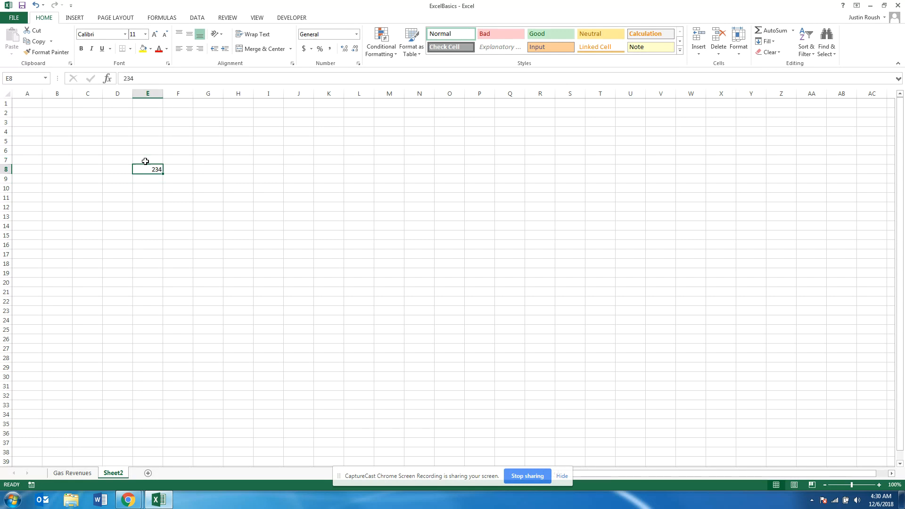
{"action": "key", "text": "Delete"}
Enter the addition formula =2+2 in cell C4
{"action": "left_click", "coordinate": [80, 133]}
{"action": "type", "text": "="}
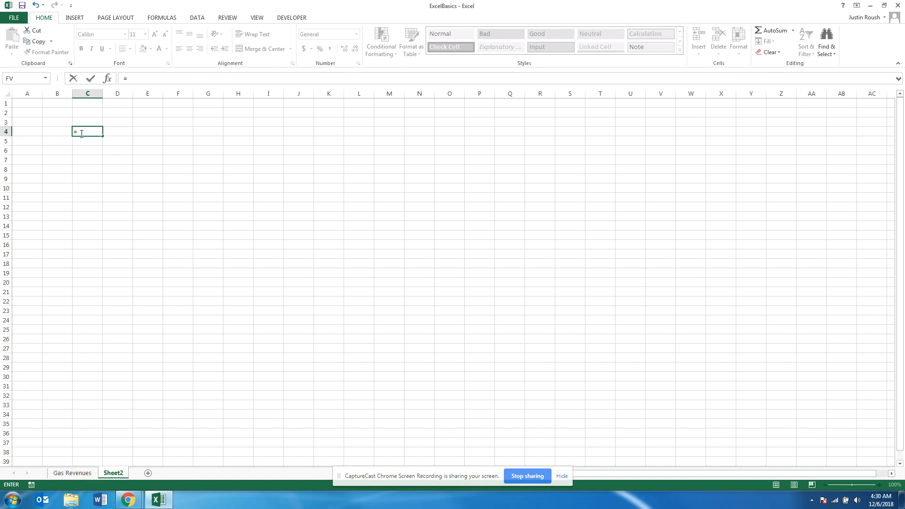
{"action": "type", "text": "2+1"}
{"action": "key", "text": "BackSpace"}
{"action": "type", "text": "2"}
{"action": "key", "text": "Return"}
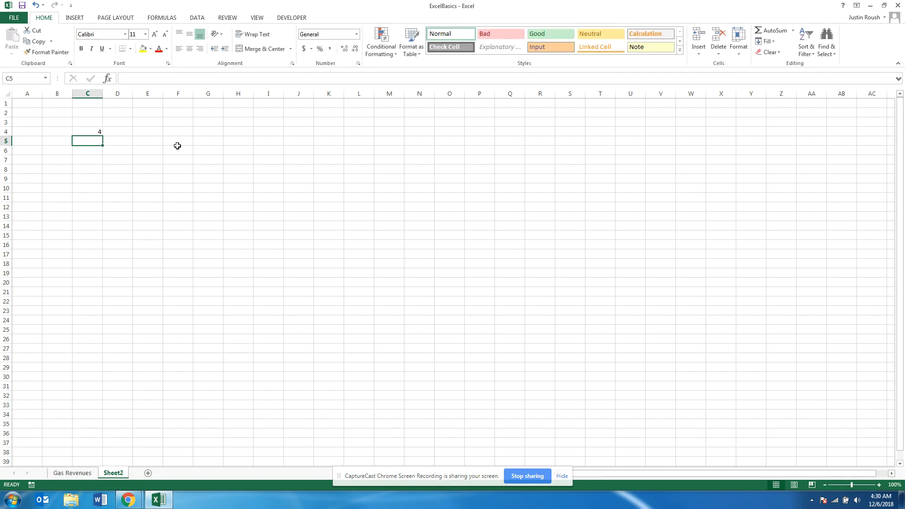
Enter the multiplication formula =2*2 in cell C5
{"action": "type", "text": "=2"}
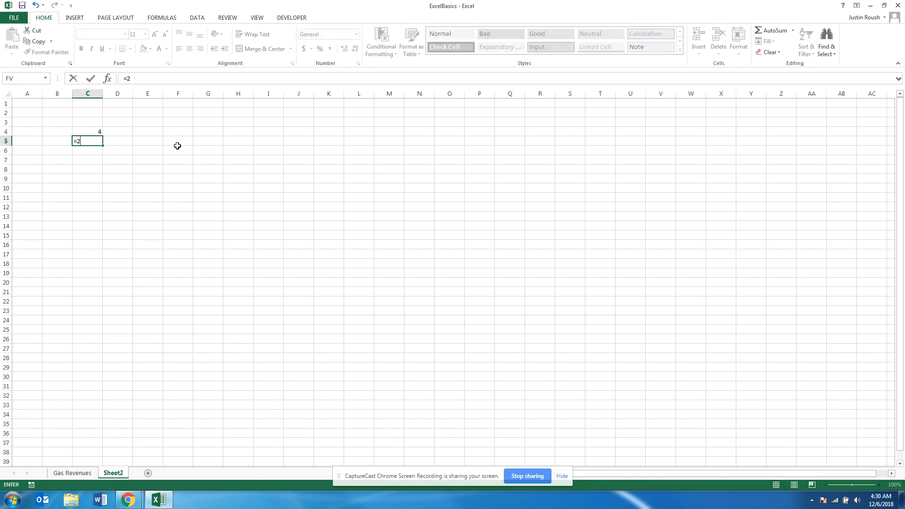
{"action": "type", "text": "*2"}
{"action": "key", "text": "Return"}
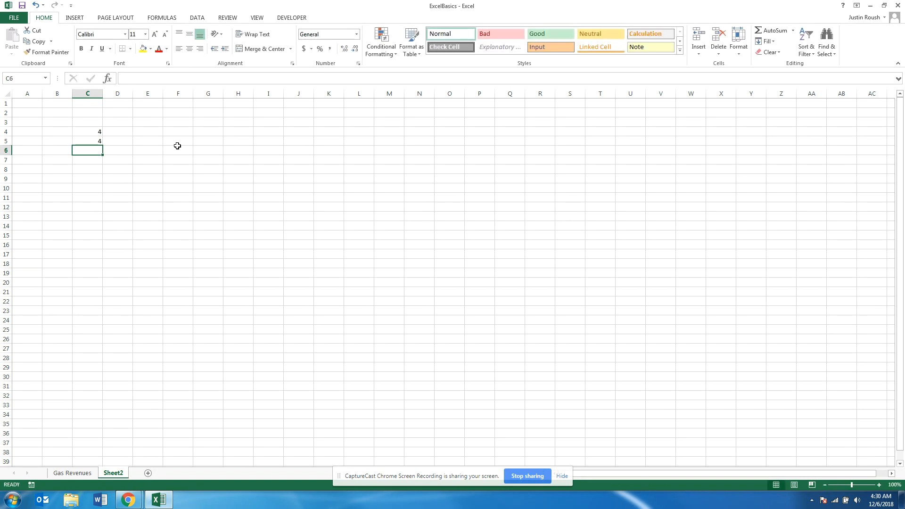
Enter the square root formula =sqrt(4) in cell C6
{"action": "type", "text": "="}
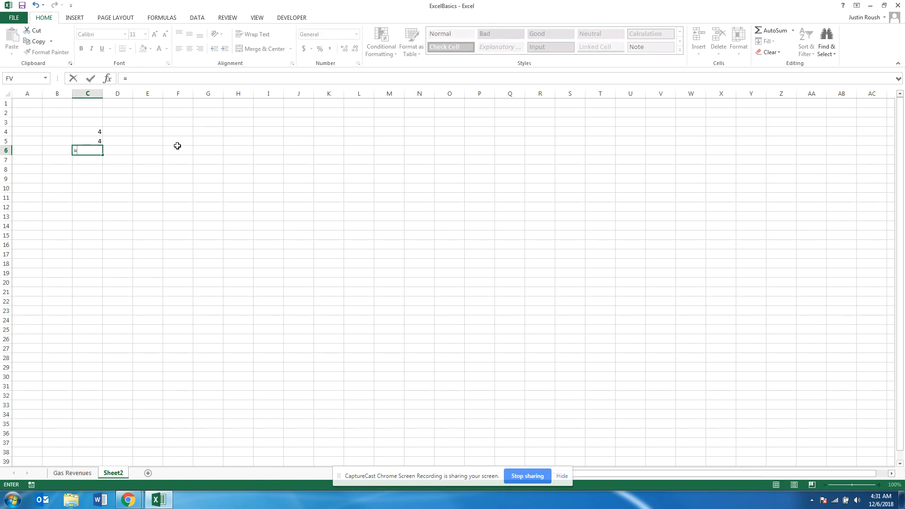
{"action": "type", "text": "sqrt("}
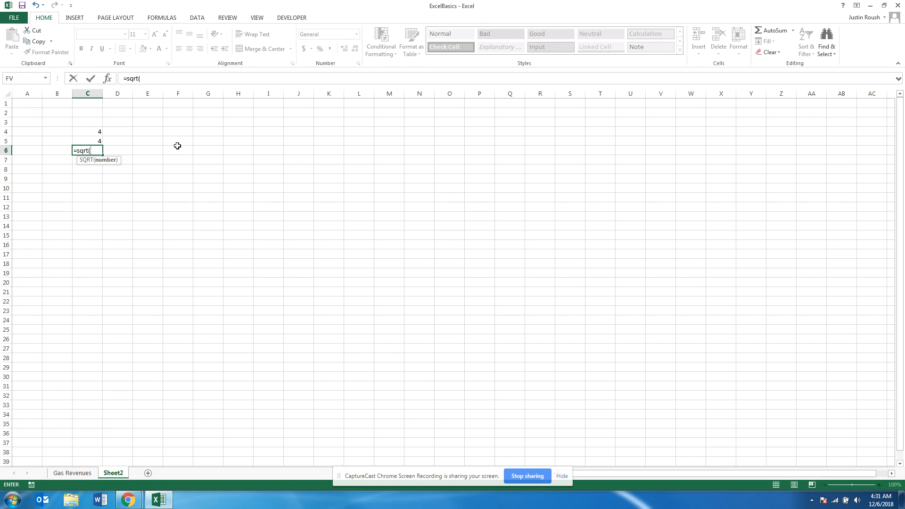
{"action": "key", "text": "BackSpace"}
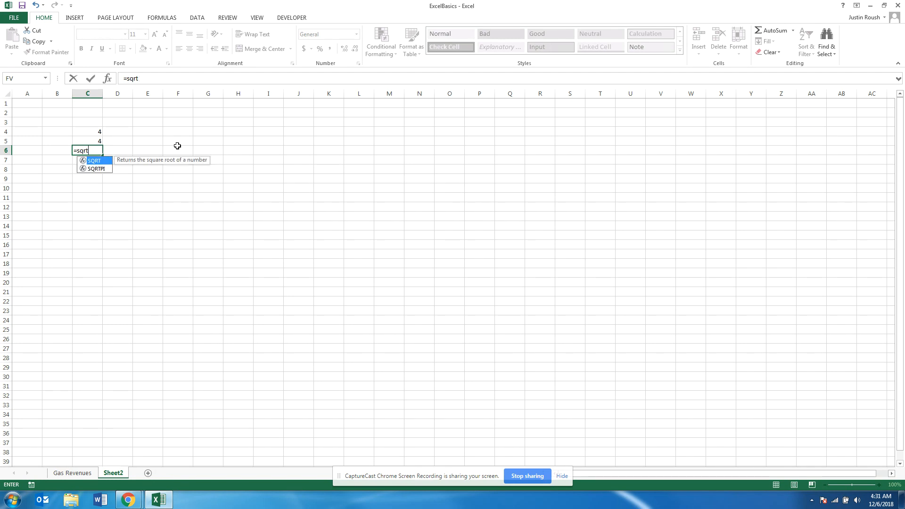
{"action": "type", "text": "("}
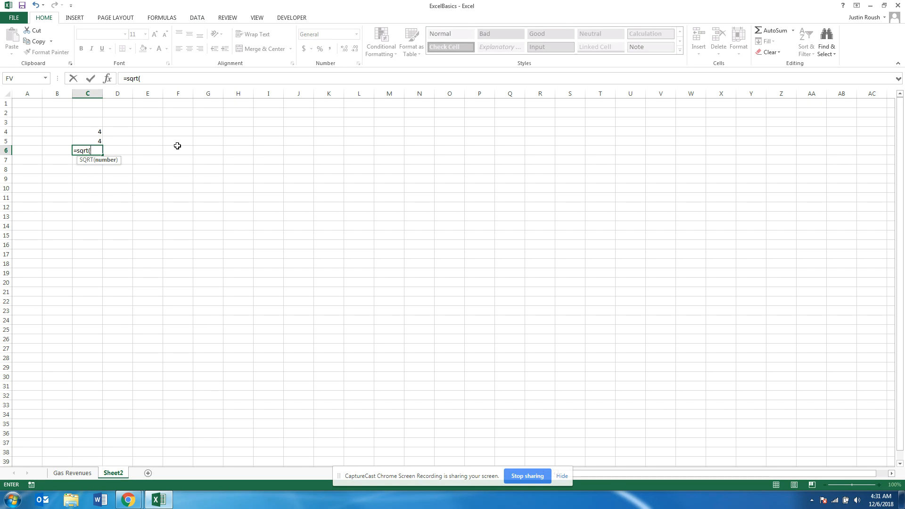
{"action": "type", "text": "4)"}
{"action": "key", "text": "Return"}
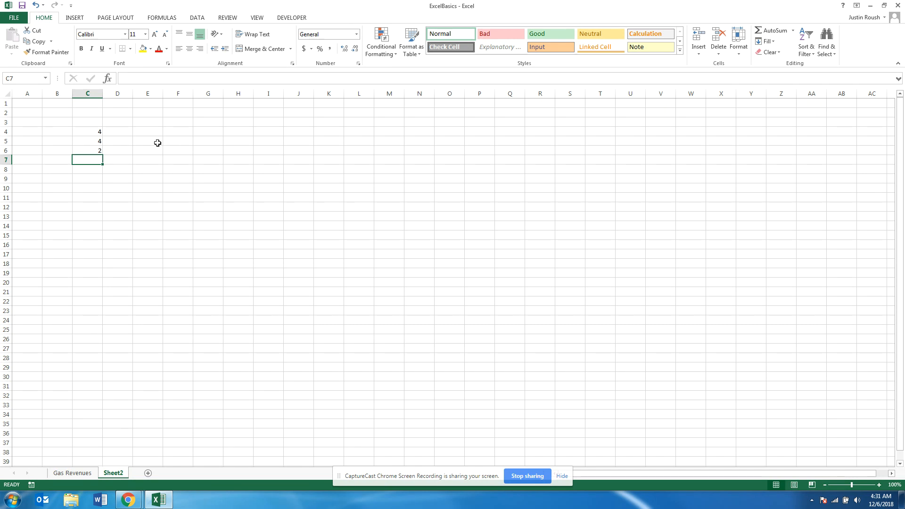
Check the formulas in cells C4 through C6 and clear all three cells
{"action": "left_click", "coordinate": [97, 149]}
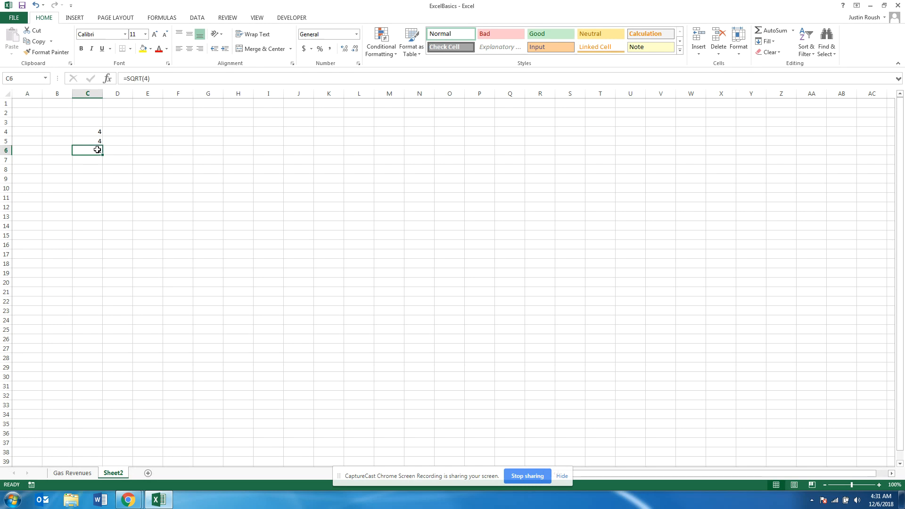
{"action": "left_click", "coordinate": [97, 140]}
{"action": "left_click", "coordinate": [97, 131]}
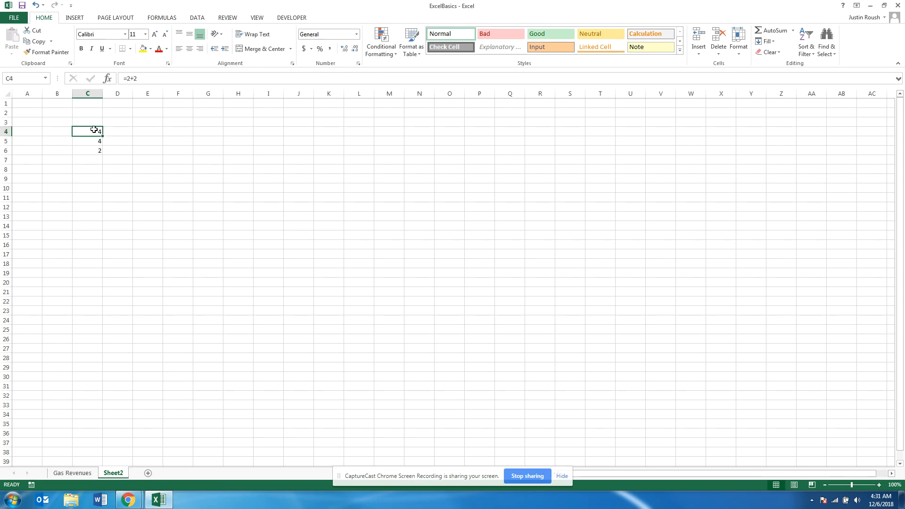
{"action": "left_click_drag", "start_coordinate": [94, 130], "coordinate": [93, 148]}
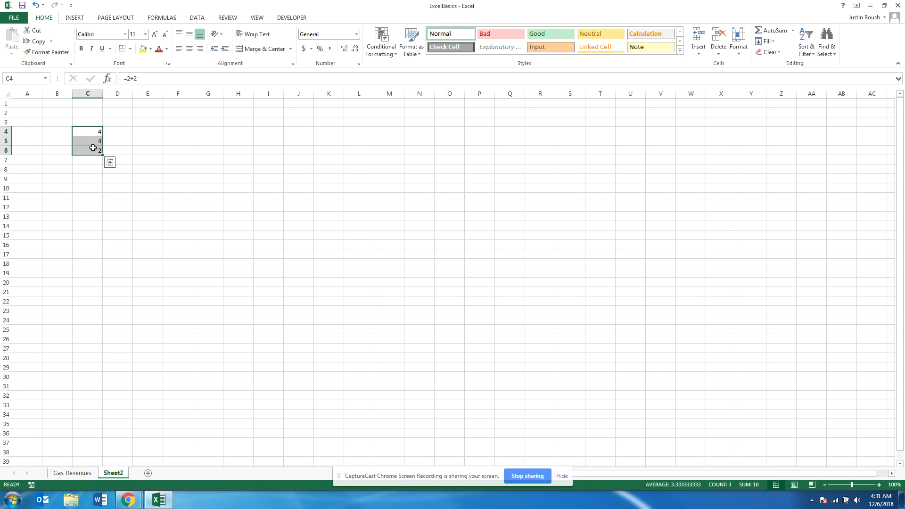
{"action": "key", "text": "Delete"}
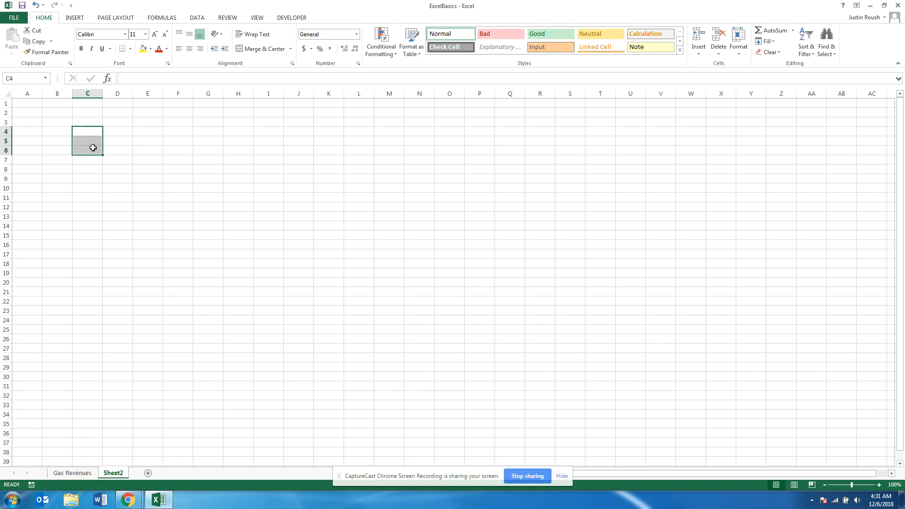
Switch to the Gas Revenues worksheet
{"action": "left_click", "coordinate": [81, 473]}
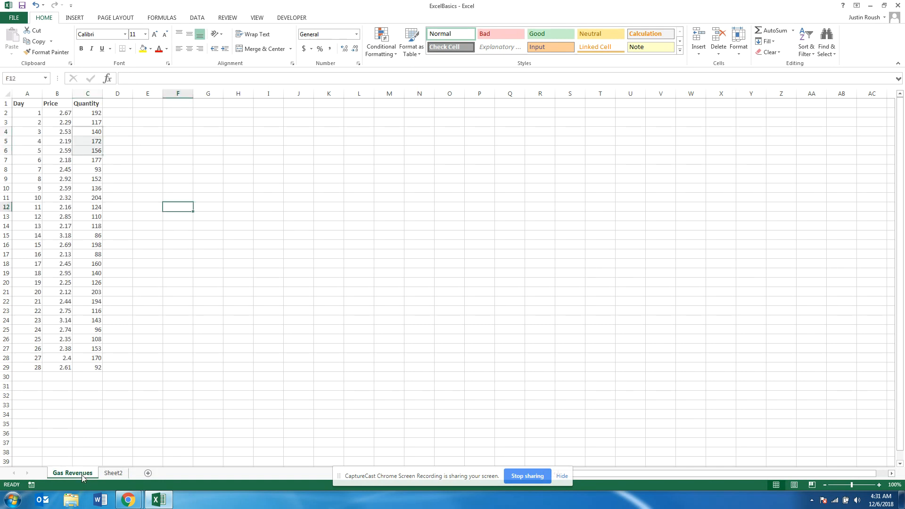
{"action": "left_click", "coordinate": [220, 332]}
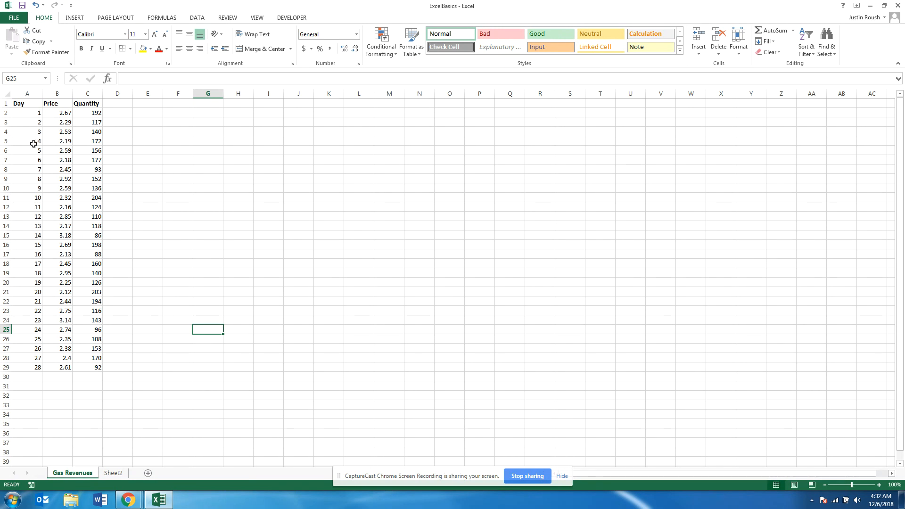
{"action": "left_click", "coordinate": [35, 376]}
{"action": "type", "text": "299"}
{"action": "key", "text": "Return"}
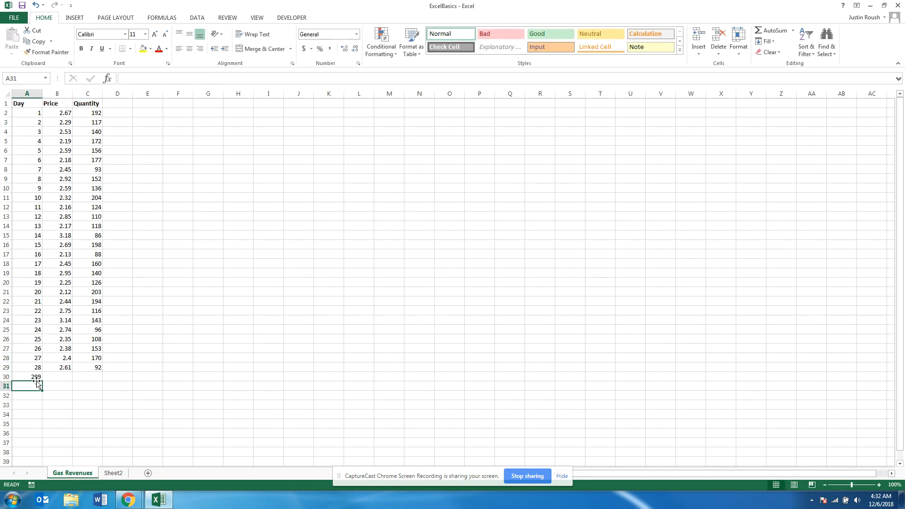
{"action": "key", "text": "Up"}
{"action": "key", "text": "Delete"}
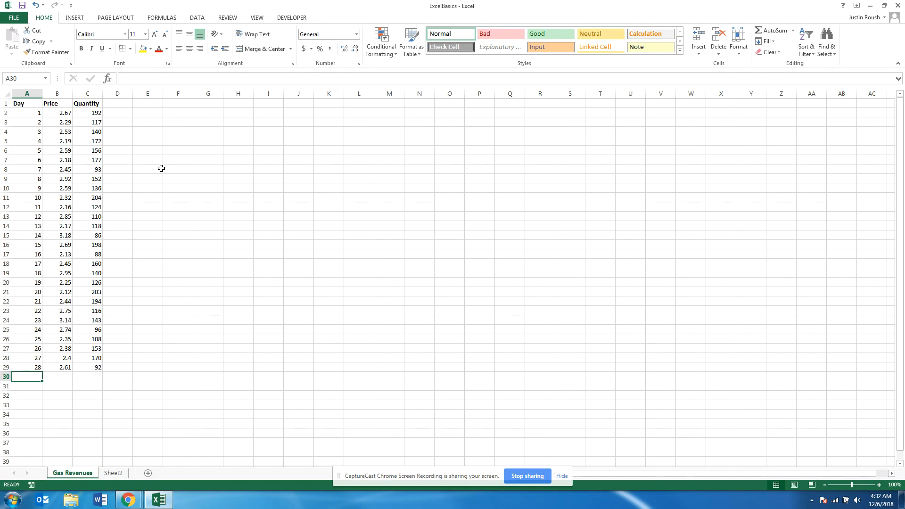
Enter Revenue as the column heading in cell D1, beside Quantity
{"action": "left_click", "coordinate": [113, 105]}
{"action": "type", "text": "Revenue"}
{"action": "key", "text": "Return"}
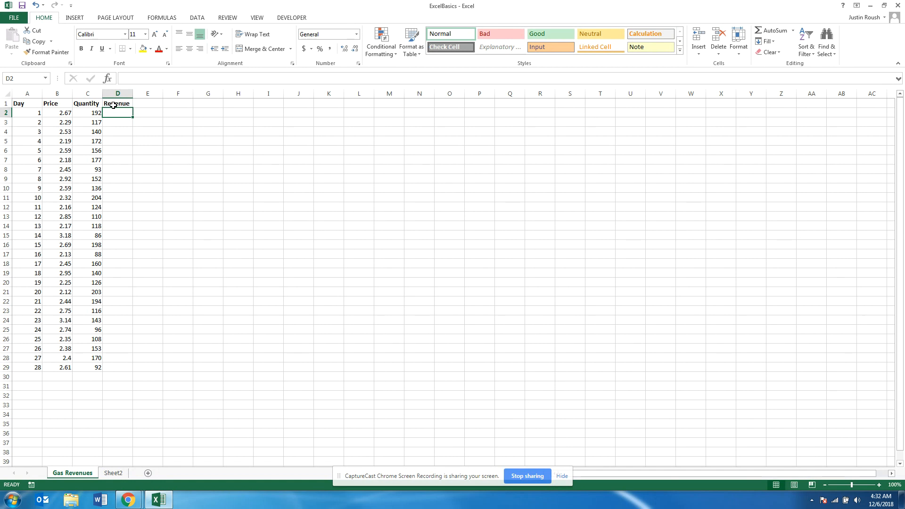
Change the column heading in cell D1 to Gallons
{"action": "left_click", "coordinate": [114, 105]}
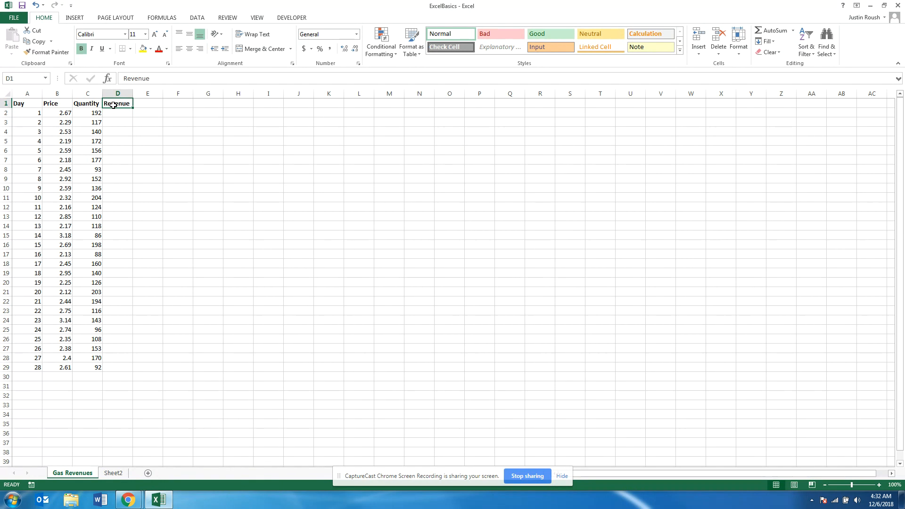
{"action": "type", "text": "Gallons"}
{"action": "key", "text": "Return"}
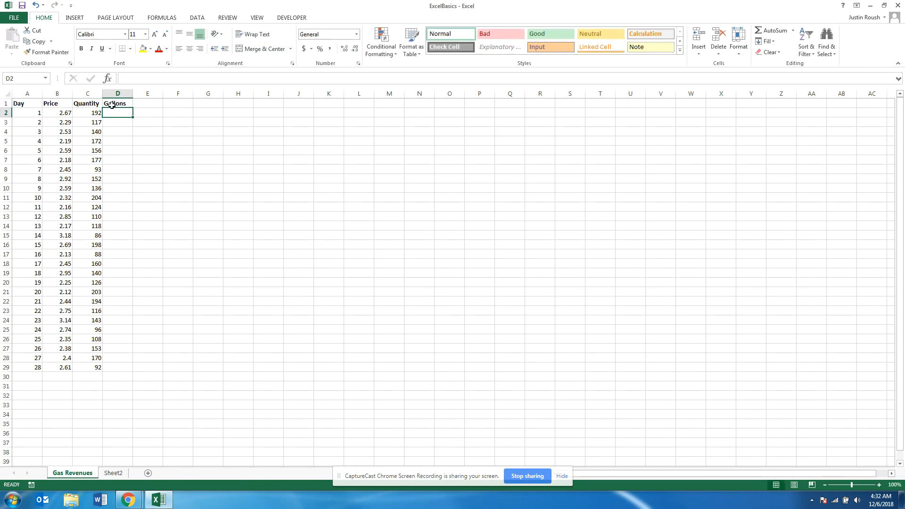
Append a parenthetical qualifier to the Quantity heading in cell C1
{"action": "left_click", "coordinate": [96, 115]}
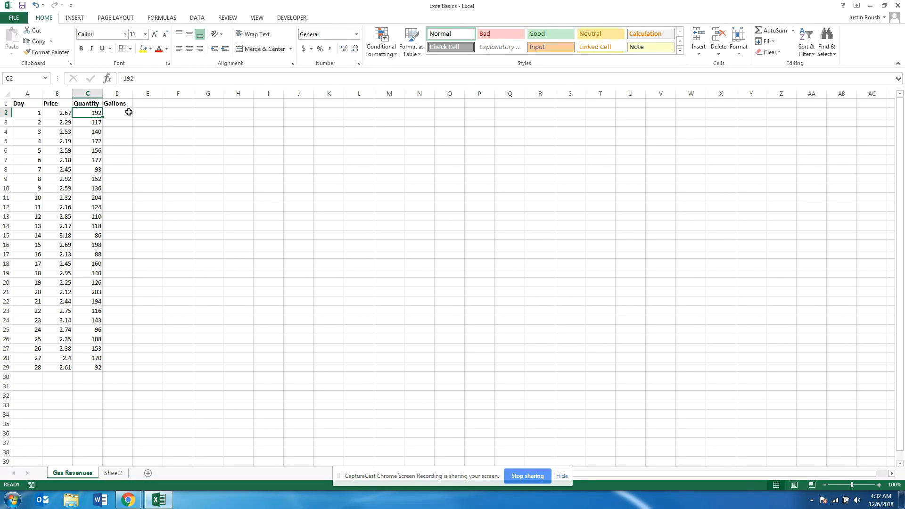
{"action": "double_click", "coordinate": [101, 104]}
{"action": "type", "text": "(Gallons"}
{"action": "key", "text": "Return"}
Calculate the first day's gallons in cell D2 with the formula =15*C2
{"action": "left_click", "coordinate": [127, 106]}
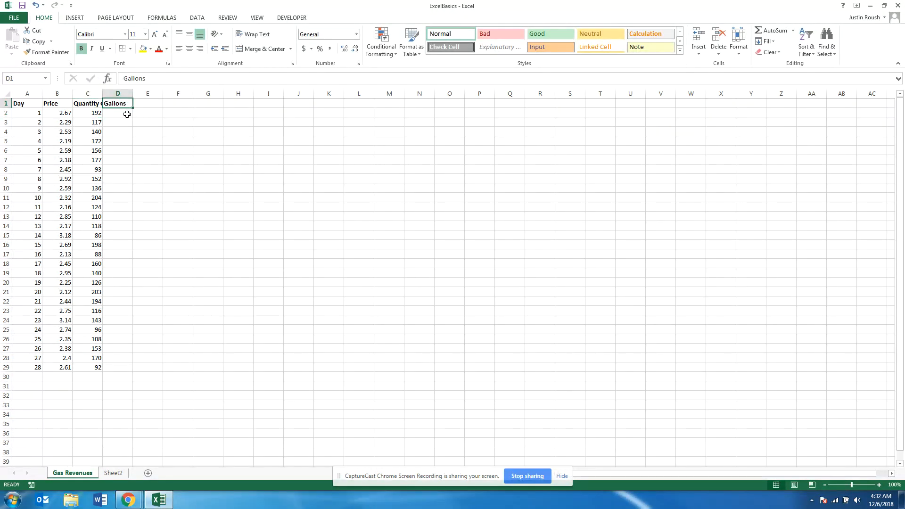
{"action": "left_click", "coordinate": [126, 114]}
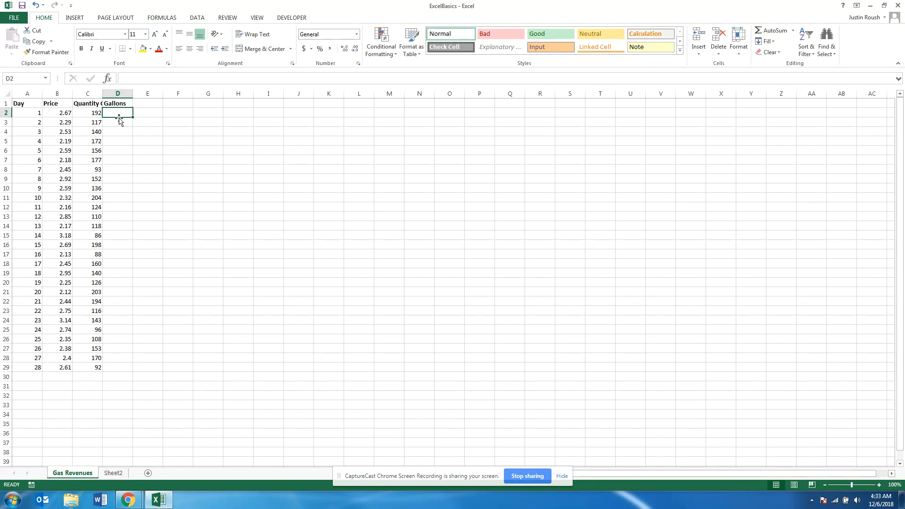
{"action": "type", "text": "="}
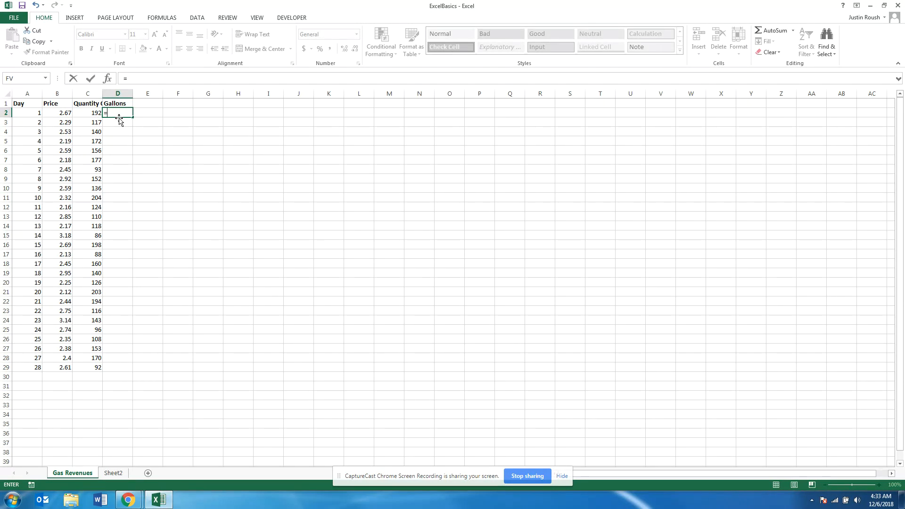
{"action": "type", "text": "15*"}
{"action": "left_click", "coordinate": [94, 116]}
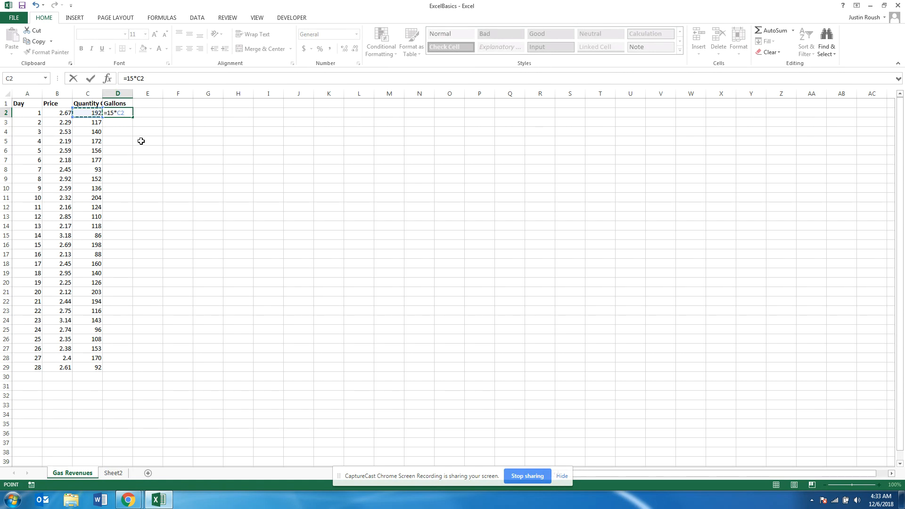
{"action": "key", "text": "Return"}
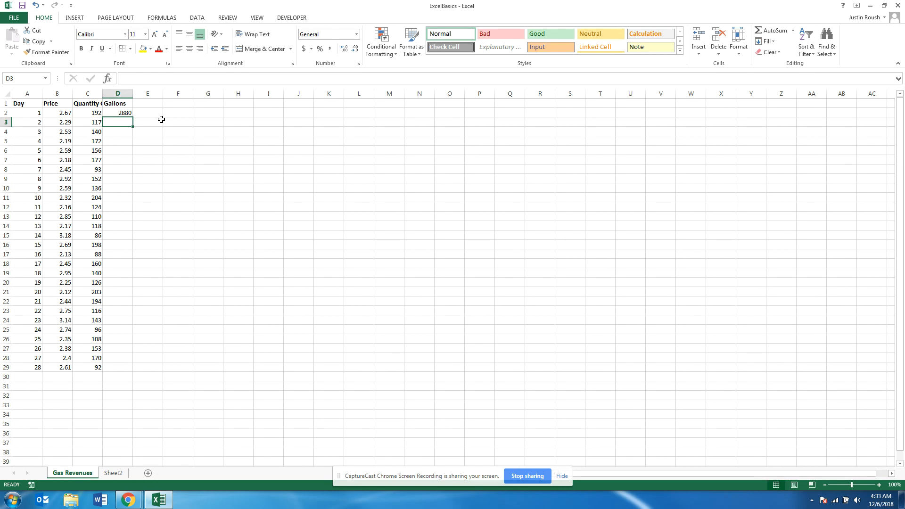
Enter the formula =15*C3 in cell D3 and fill it down through cell D29
{"action": "type", "text": "="}
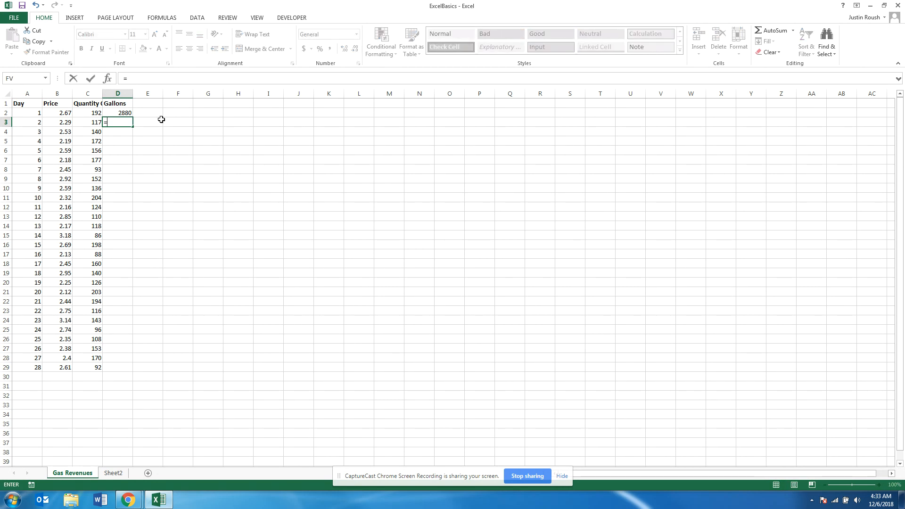
{"action": "type", "text": "1755"}
{"action": "left_click", "coordinate": [90, 122]}
{"action": "key", "text": "Return"}
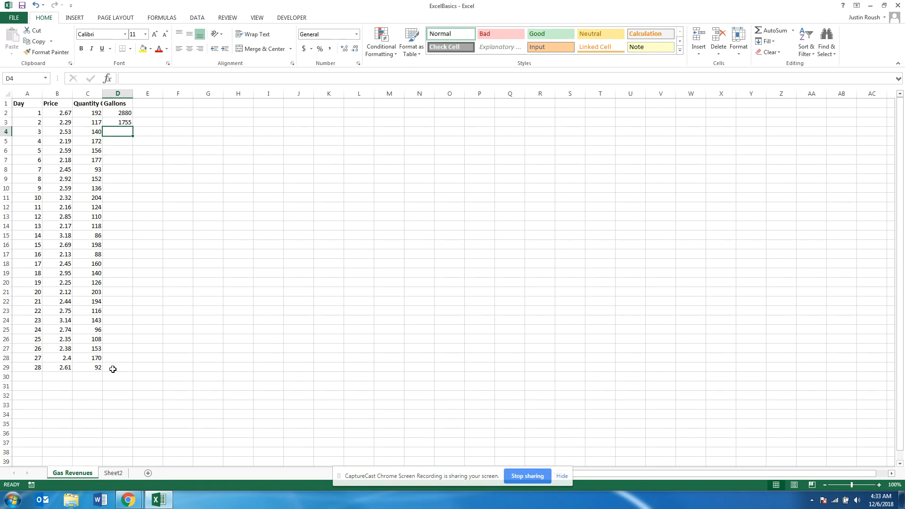
{"action": "left_click", "coordinate": [118, 121]}
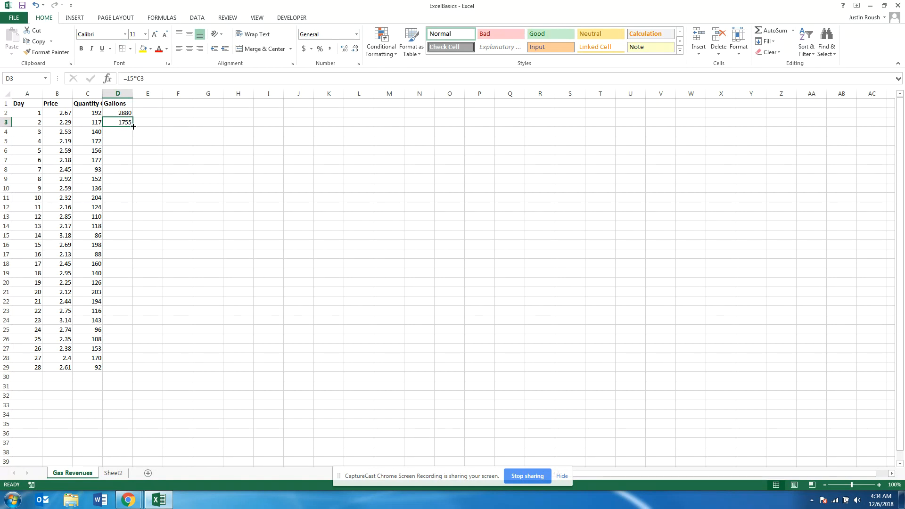
{"action": "left_click_drag", "start_coordinate": [133, 126], "coordinate": [131, 369]}
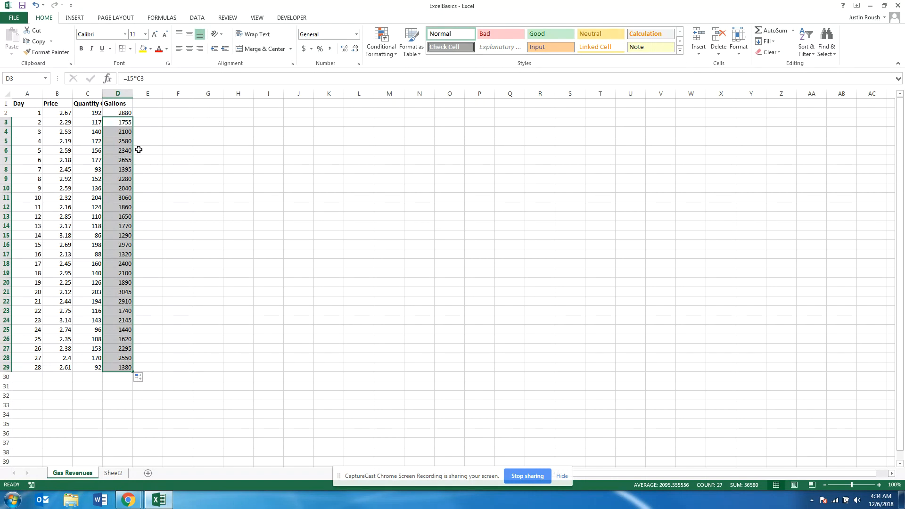
Inspect the filled Gallons formulas in cells D3, D4, D5, D11 and D8 to check which Quantity cell each references
{"action": "left_click", "coordinate": [122, 125]}
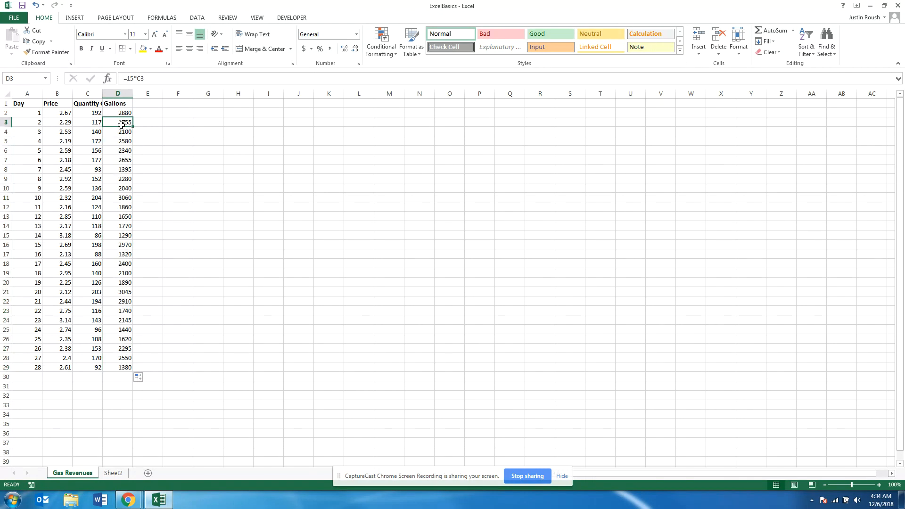
{"action": "double_click", "coordinate": [124, 133]}
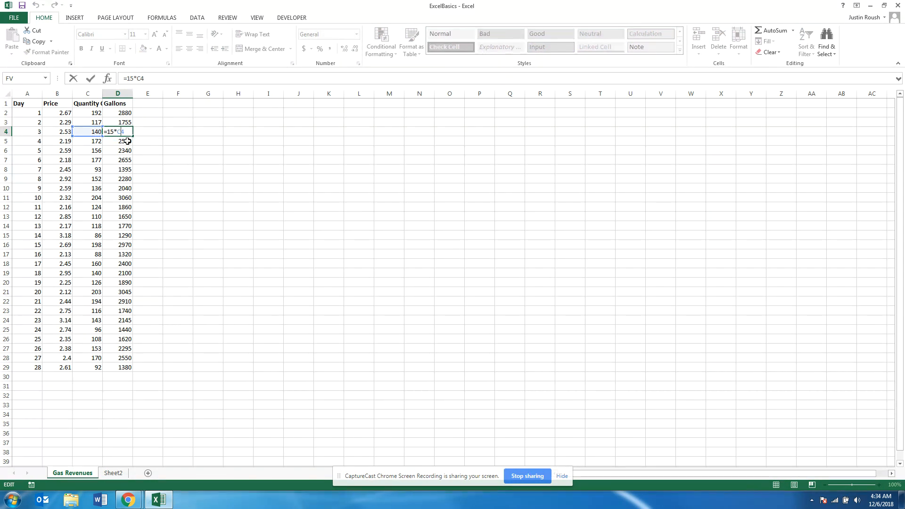
{"action": "left_click", "coordinate": [125, 142]}
{"action": "double_click", "coordinate": [126, 142]}
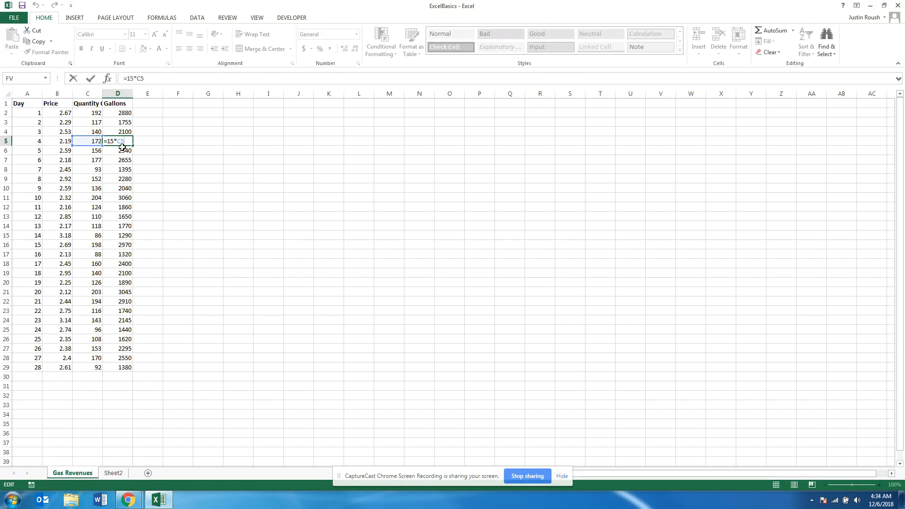
{"action": "key", "text": "Return"}
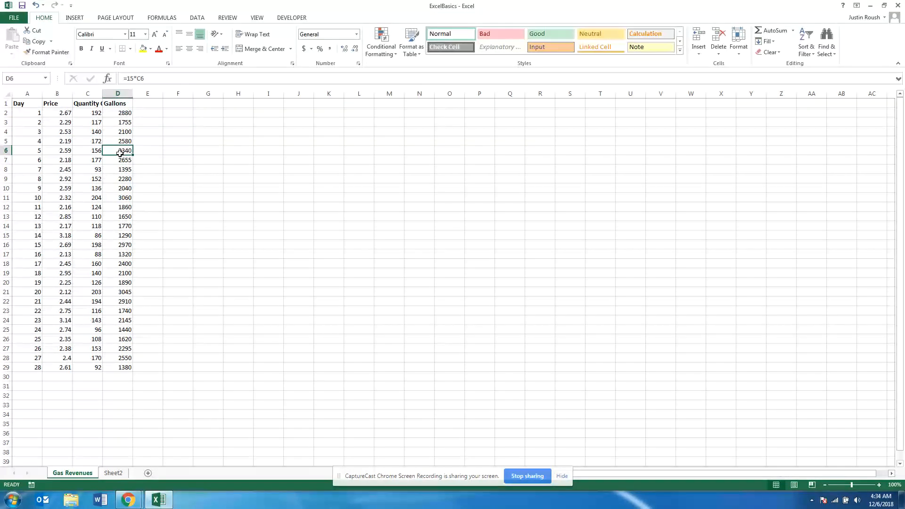
{"action": "double_click", "coordinate": [126, 200]}
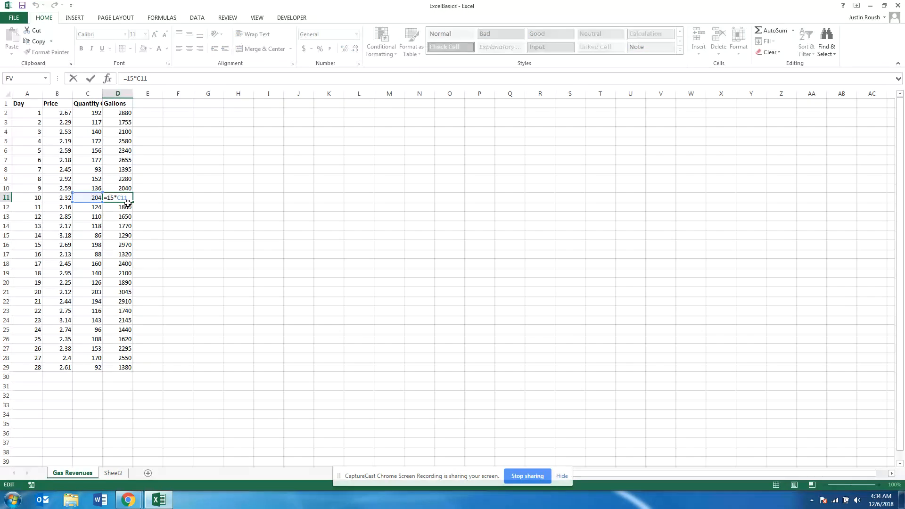
{"action": "key", "text": "Return"}
{"action": "left_click", "coordinate": [124, 171]}
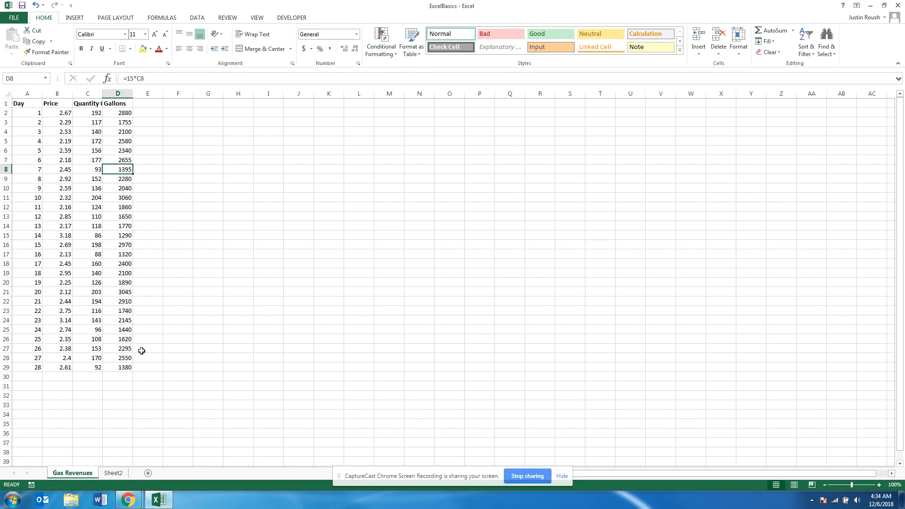
Add the column heading Revenues in cell E1
{"action": "left_click", "coordinate": [150, 103]}
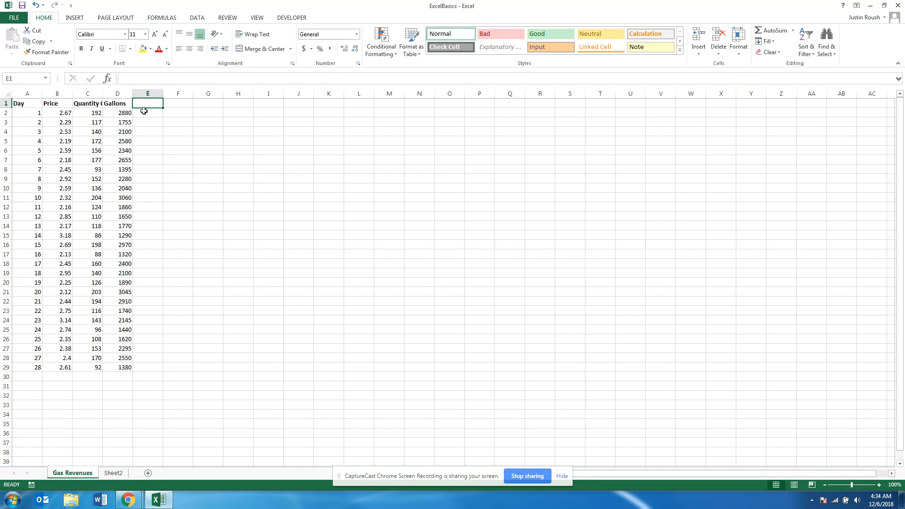
{"action": "type", "text": "Revenues"}
{"action": "key", "text": "Return"}
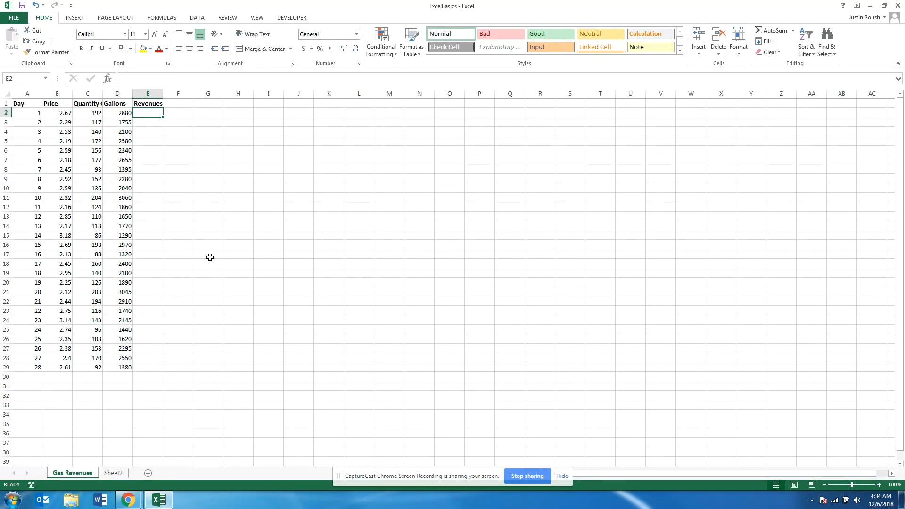
Calculate the first day's revenue in cell E2 by multiplying gallons by price with the formula =D2*B2
{"action": "type", "text": "="}
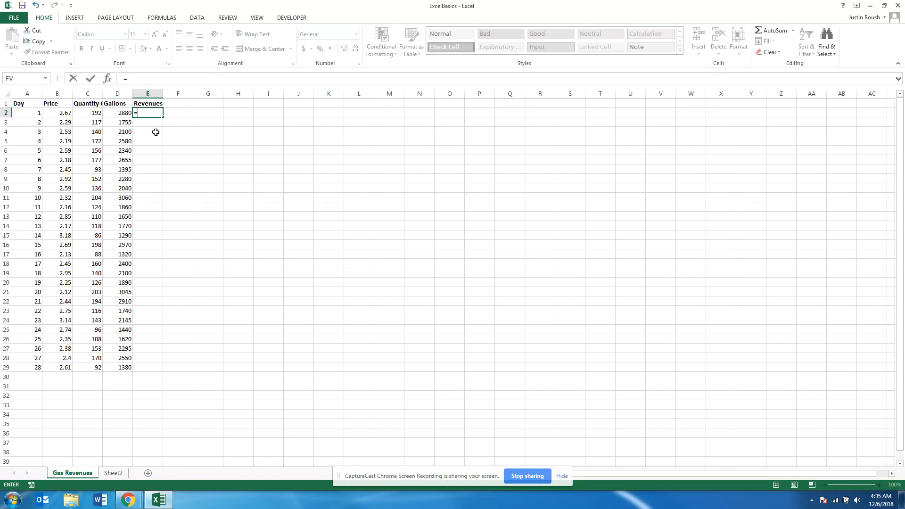
{"action": "left_click", "coordinate": [127, 114]}
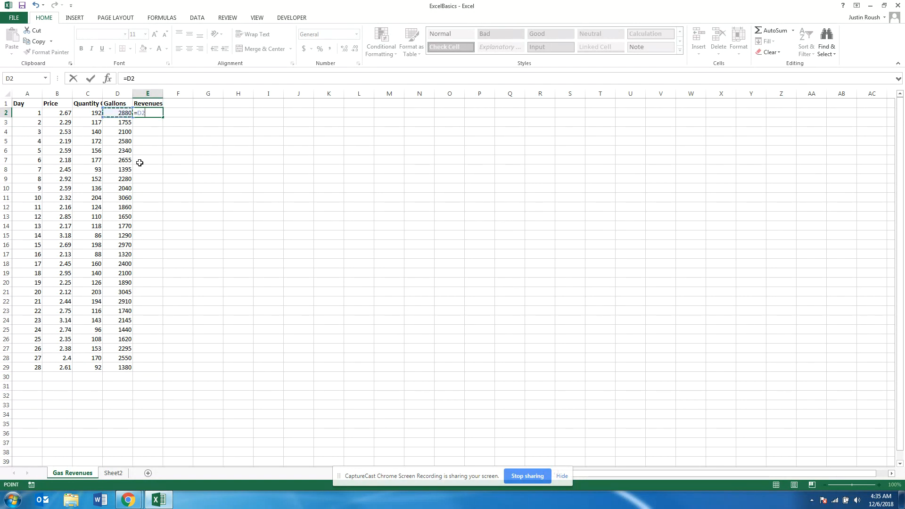
{"action": "type", "text": "*"}
{"action": "left_click", "coordinate": [66, 114]}
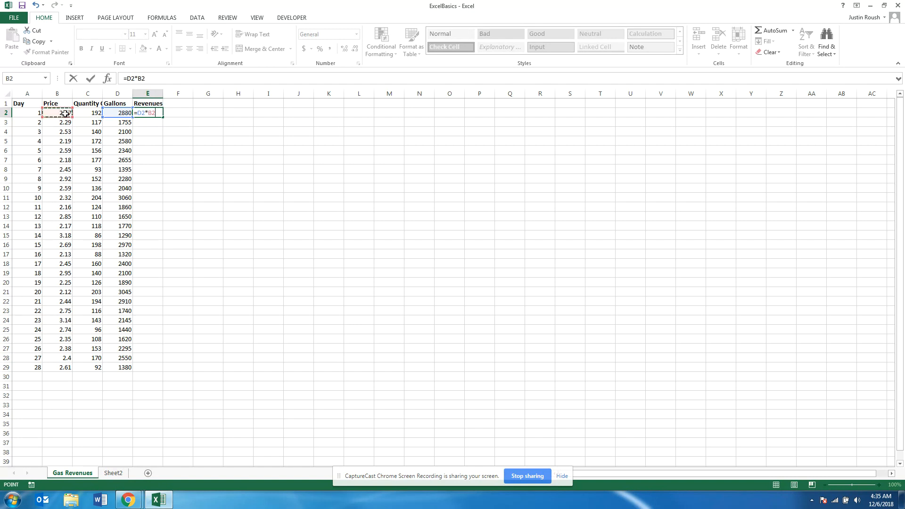
{"action": "key", "text": "Return"}
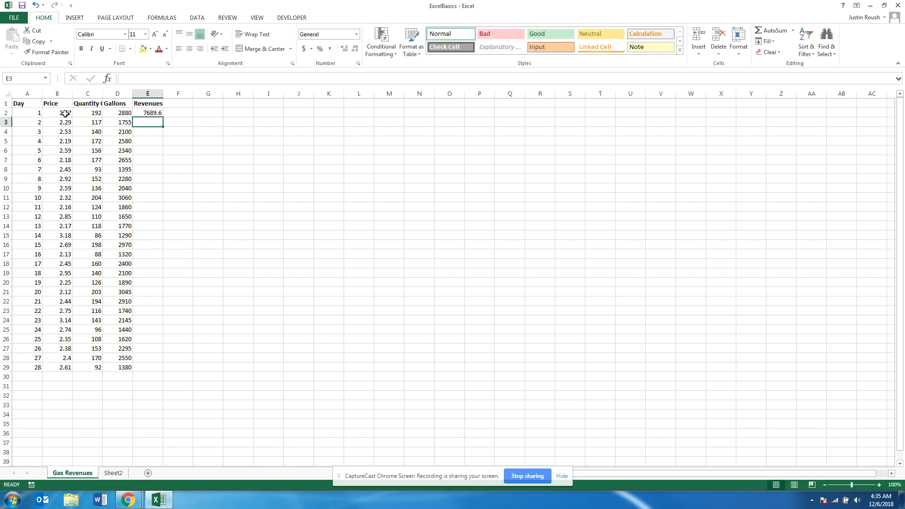
Fill the revenue formula from cell E2 down through cell E29
{"action": "left_click", "coordinate": [159, 114]}
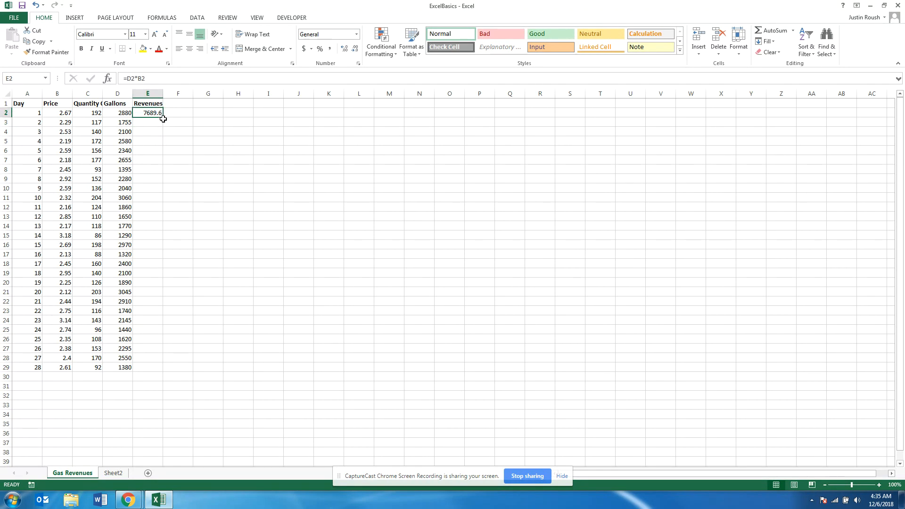
{"action": "left_click_drag", "start_coordinate": [163, 118], "coordinate": [154, 372]}
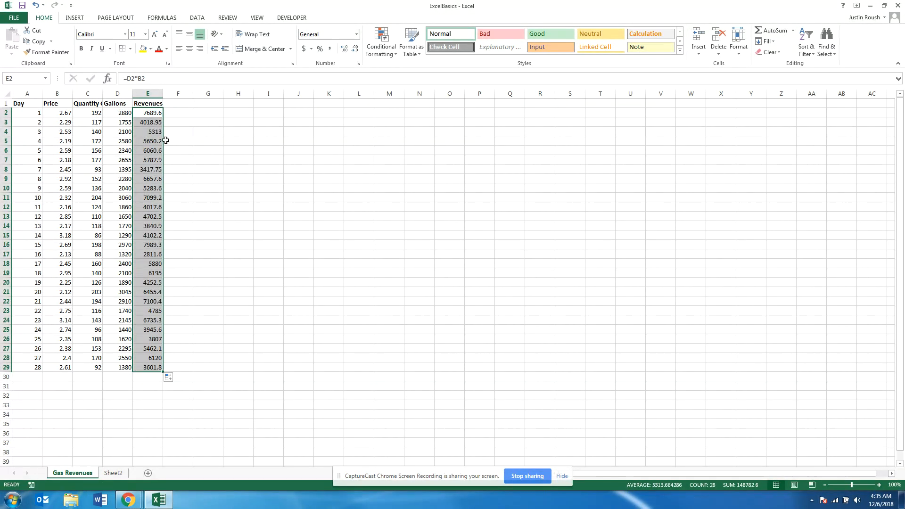
{"action": "left_click", "coordinate": [241, 245]}
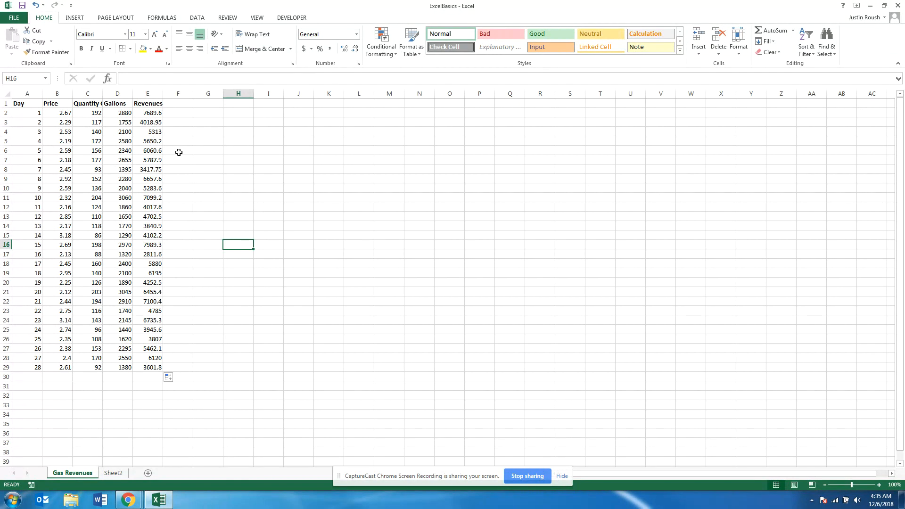
Try to total the revenues in cell E30 by adding individual cells with =E2+E3+E4
{"action": "left_click", "coordinate": [150, 377]}
{"action": "type", "text": "="}
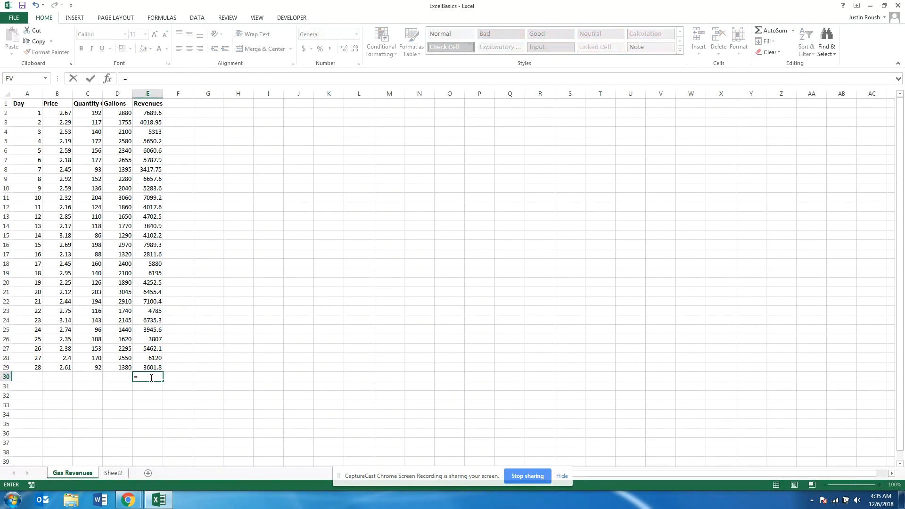
{"action": "left_click", "coordinate": [154, 113]}
{"action": "type", "text": "+"}
{"action": "left_click", "coordinate": [137, 121]}
{"action": "type", "text": "+"}
{"action": "left_click", "coordinate": [146, 131]}
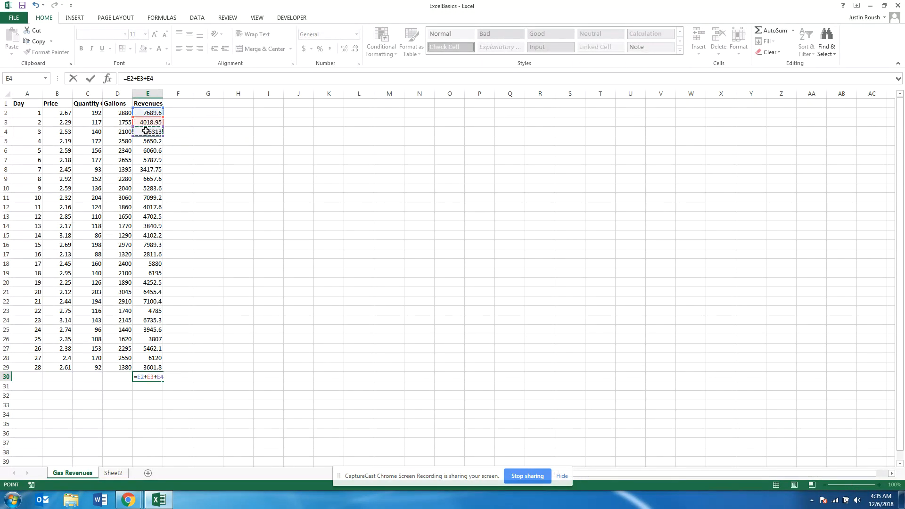
{"action": "key", "text": "BackSpace"}
{"action": "key", "text": "BackSpace"}
{"action": "key", "text": "BackSpace"}
{"action": "key", "text": "BackSpace"}
{"action": "key", "text": "BackSpace"}
{"action": "key", "text": "BackSpace"}
{"action": "key", "text": "BackSpace"}
{"action": "key", "text": "BackSpace"}
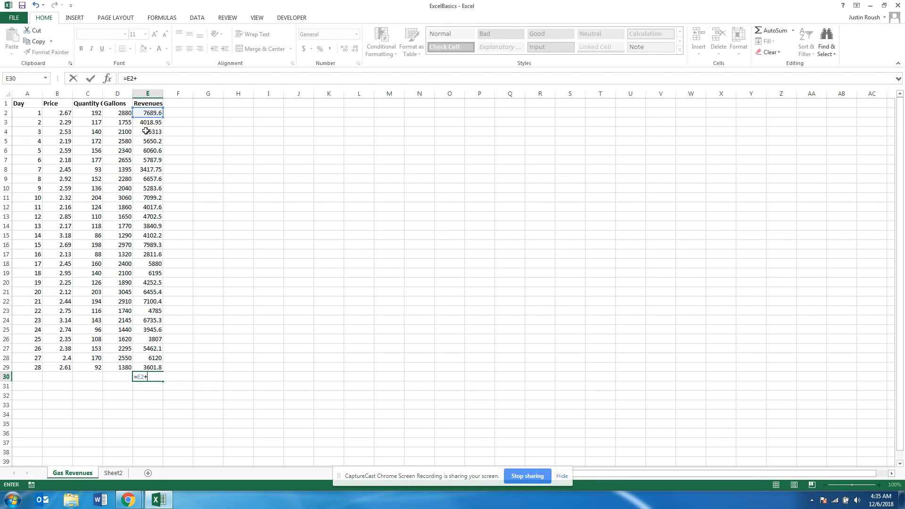
Total the revenues in cell E30 with the formula =SUM(E2:E29), and select the range E2:E29 to check the sum
{"action": "type", "text": "sum"}
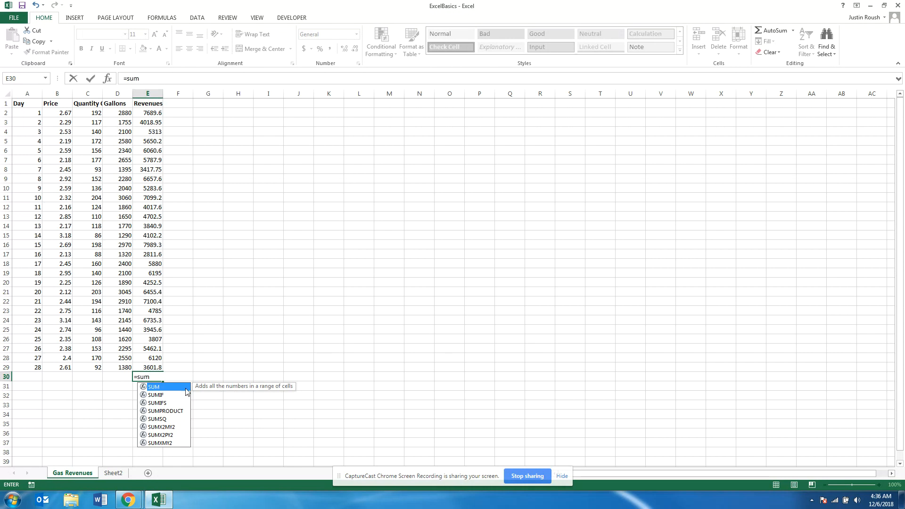
{"action": "left_click", "coordinate": [159, 377]}
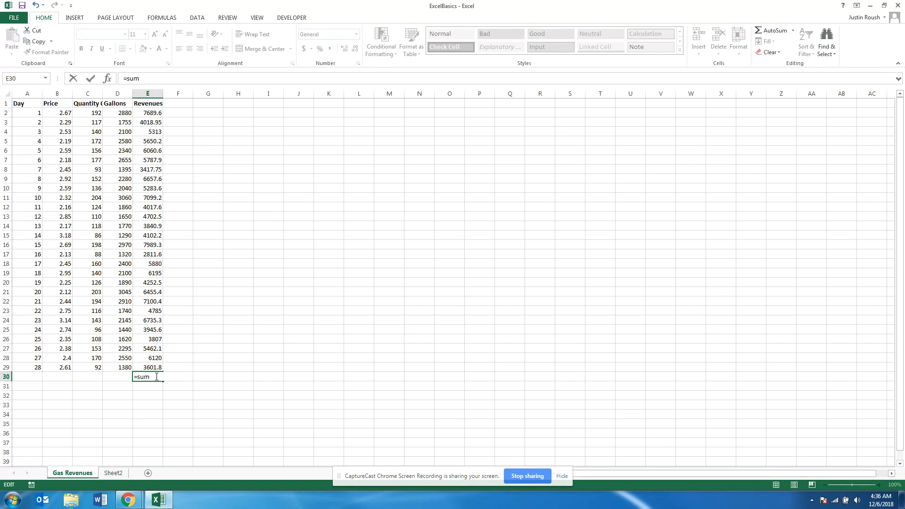
{"action": "type", "text": "("}
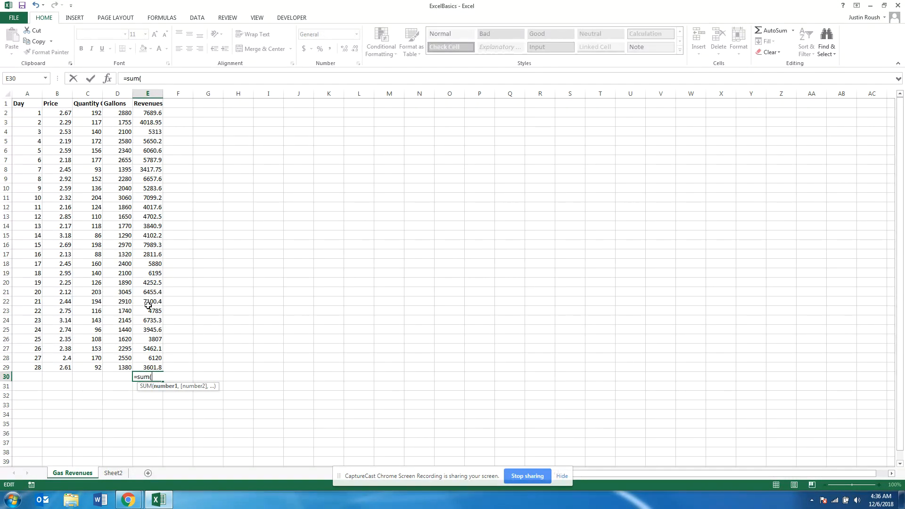
{"action": "left_click", "coordinate": [151, 114]}
{"action": "key", "text": "F8"}
{"action": "key", "text": "BackSpace"}
{"action": "key", "text": "BackSpace"}
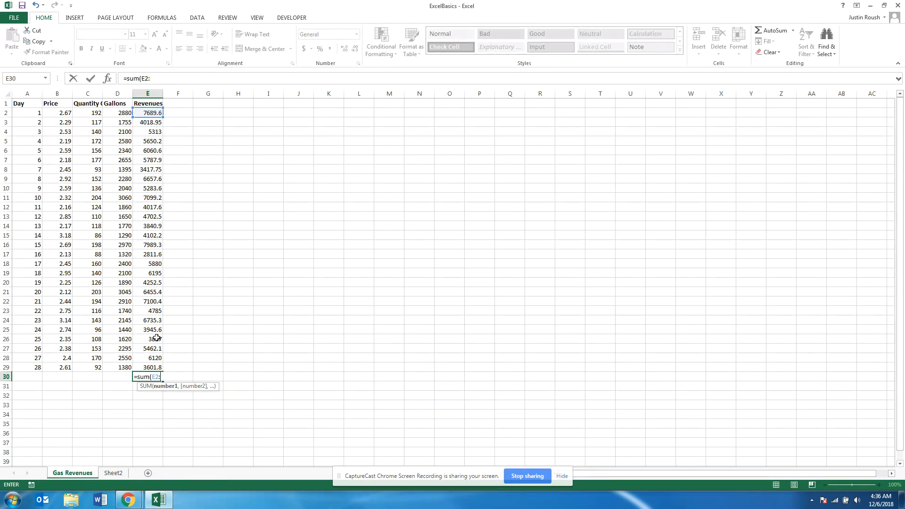
{"action": "left_click", "coordinate": [155, 367]}
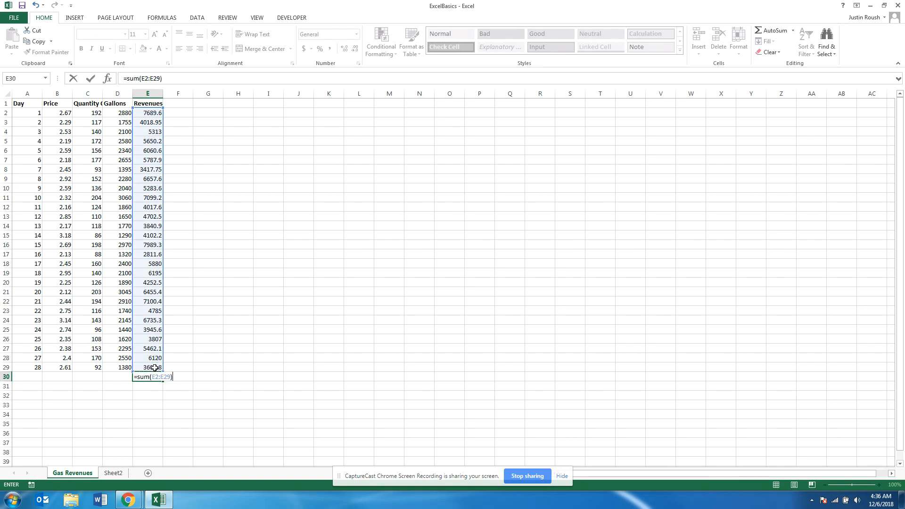
{"action": "key", "text": "Return"}
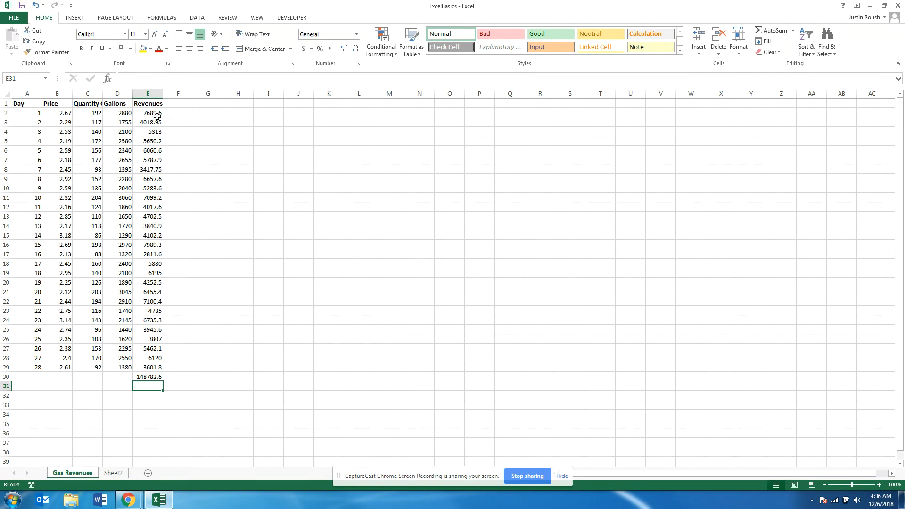
{"action": "left_click_drag", "start_coordinate": [156, 114], "coordinate": [158, 368]}
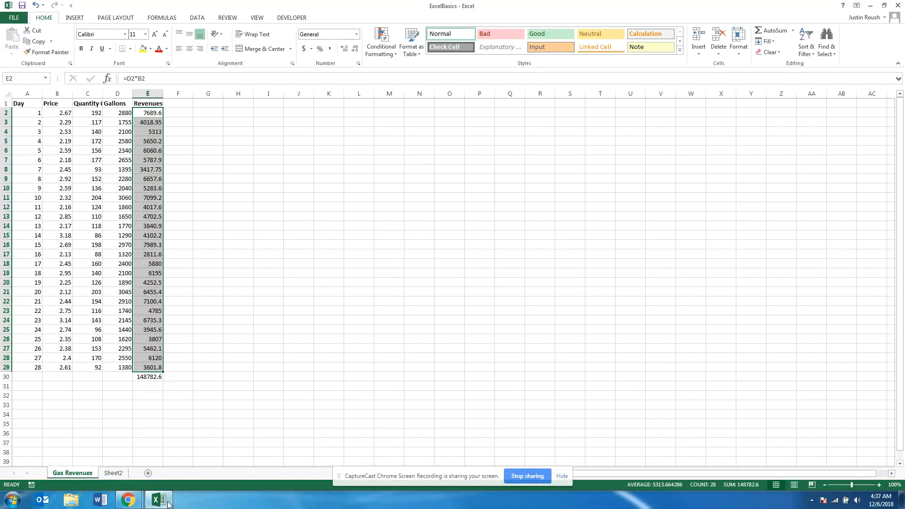
{"action": "left_click", "coordinate": [129, 499]}
{"action": "left_click", "coordinate": [78, 452]}
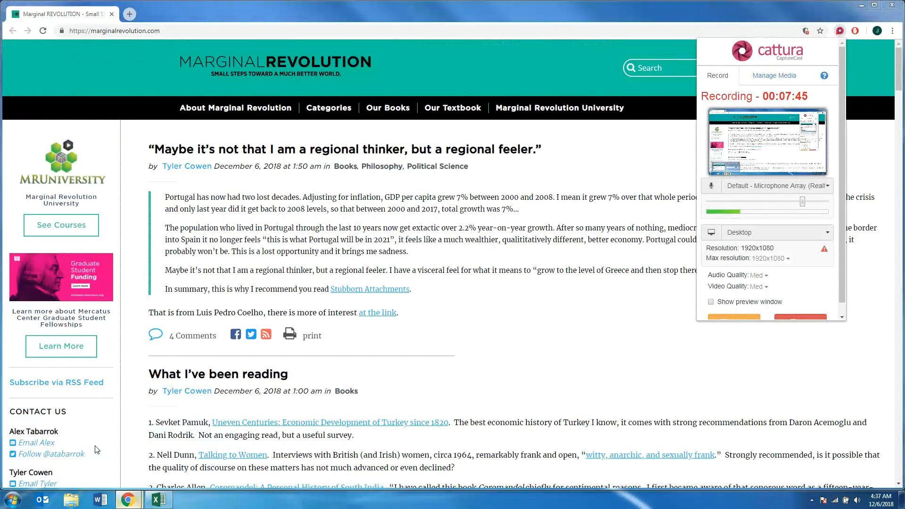
{"action": "scroll", "coordinate": [842, 294], "scroll_direction": "down", "scroll_amount": 1}
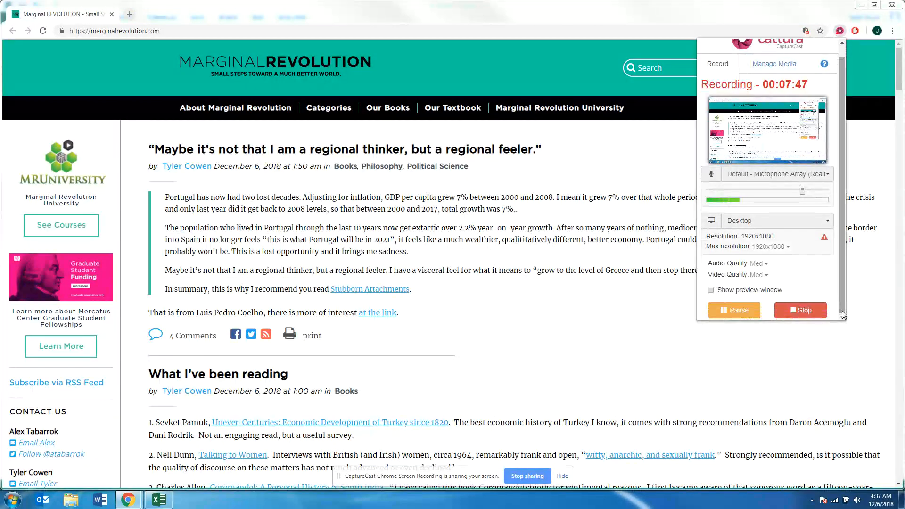